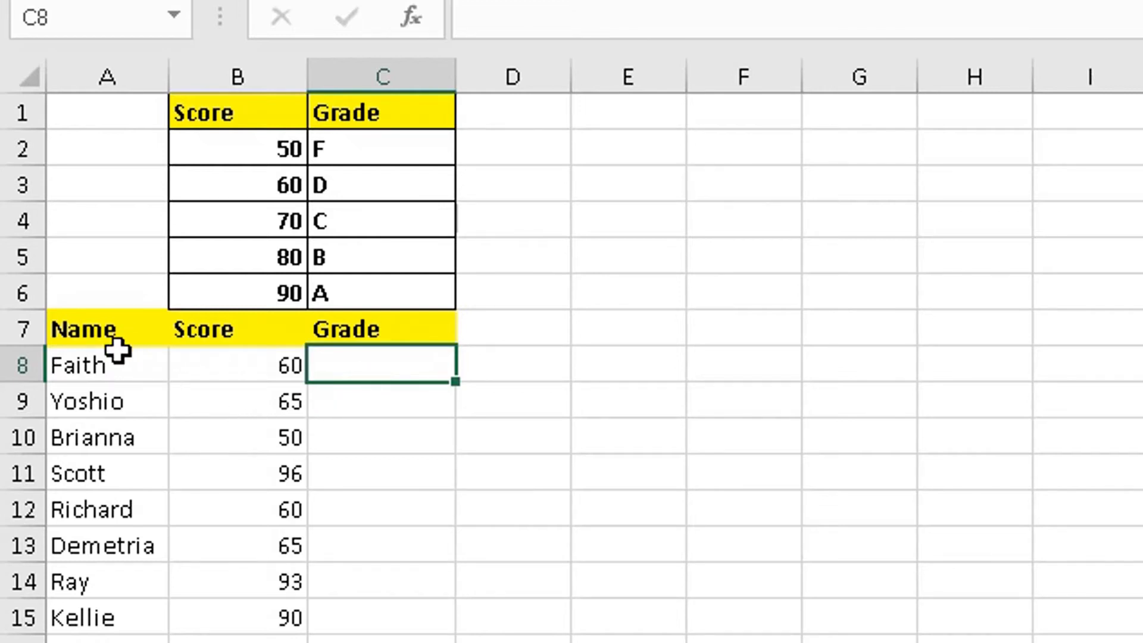
# Look through the list of names in column A, starting at A8.
pyautogui.moveTo(113, 353); pyautogui.dragTo(113, 640)
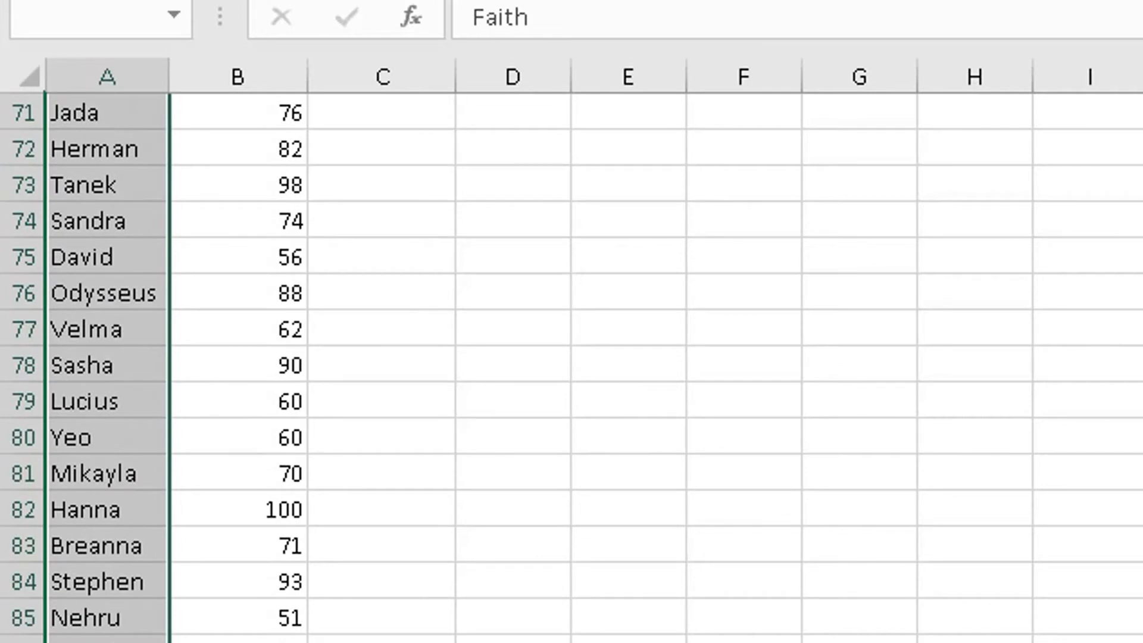
pyautogui.scroll(20, 503, 543)
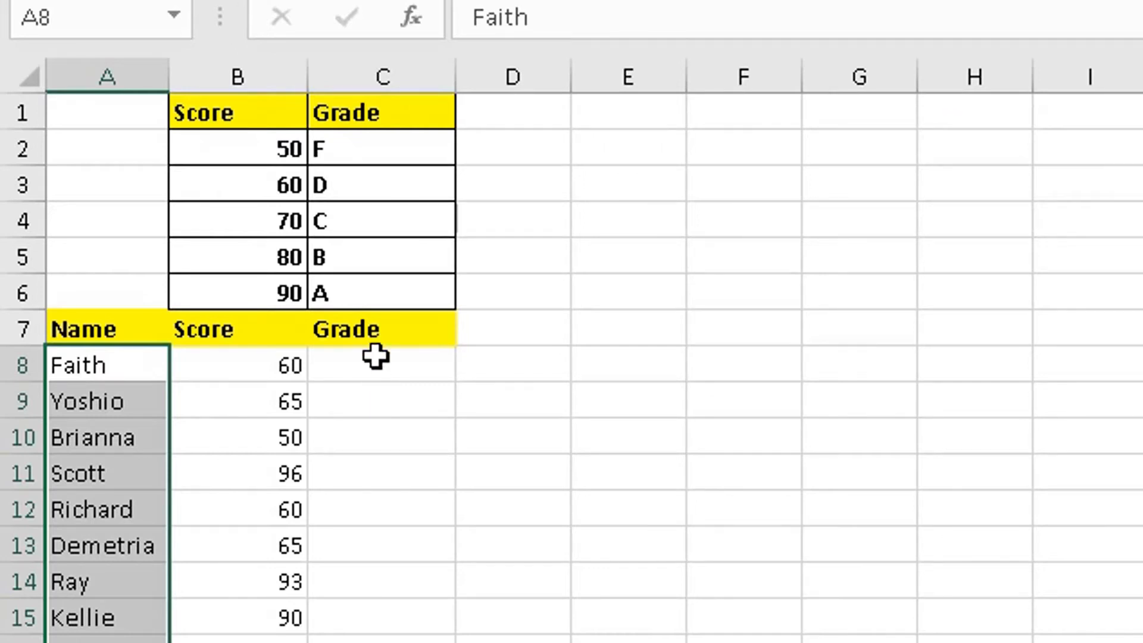
pyautogui.click(357, 365)
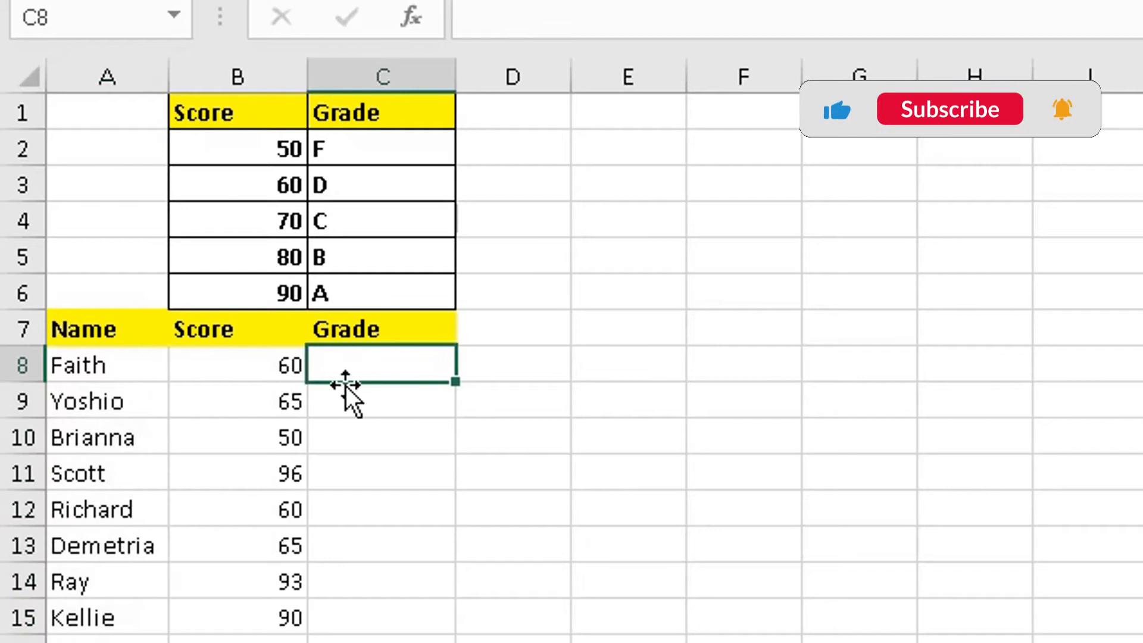
pyautogui.click(345, 403)
# Begin a LOOKUP formula in C8 that uses the score in B8 as its lookup value.
pyautogui.click(355, 373)
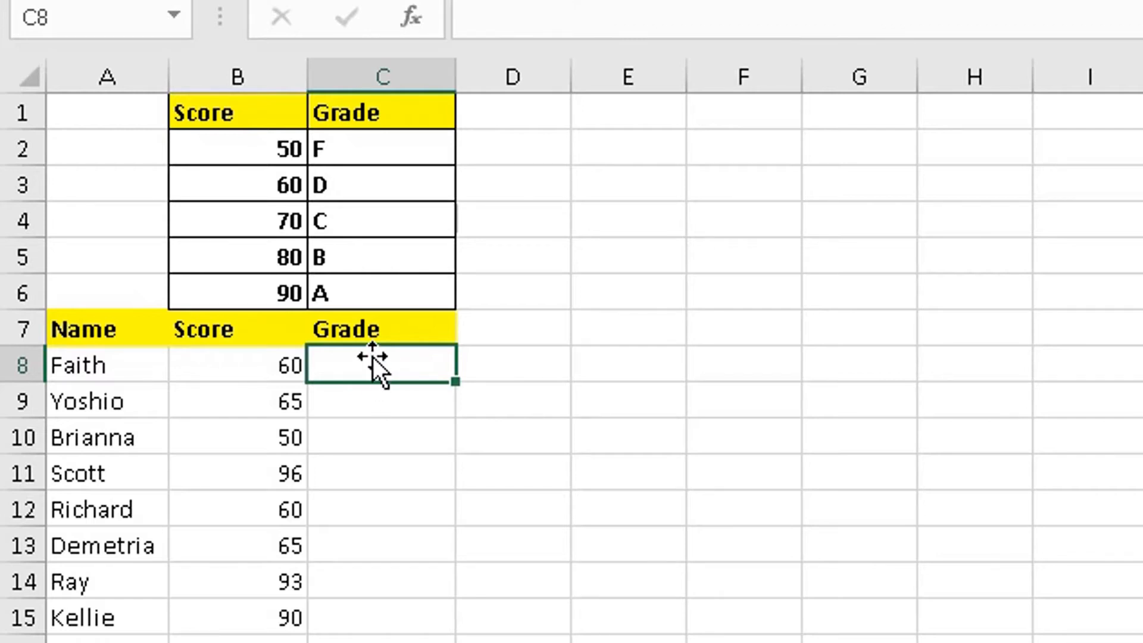
pyautogui.write('=')
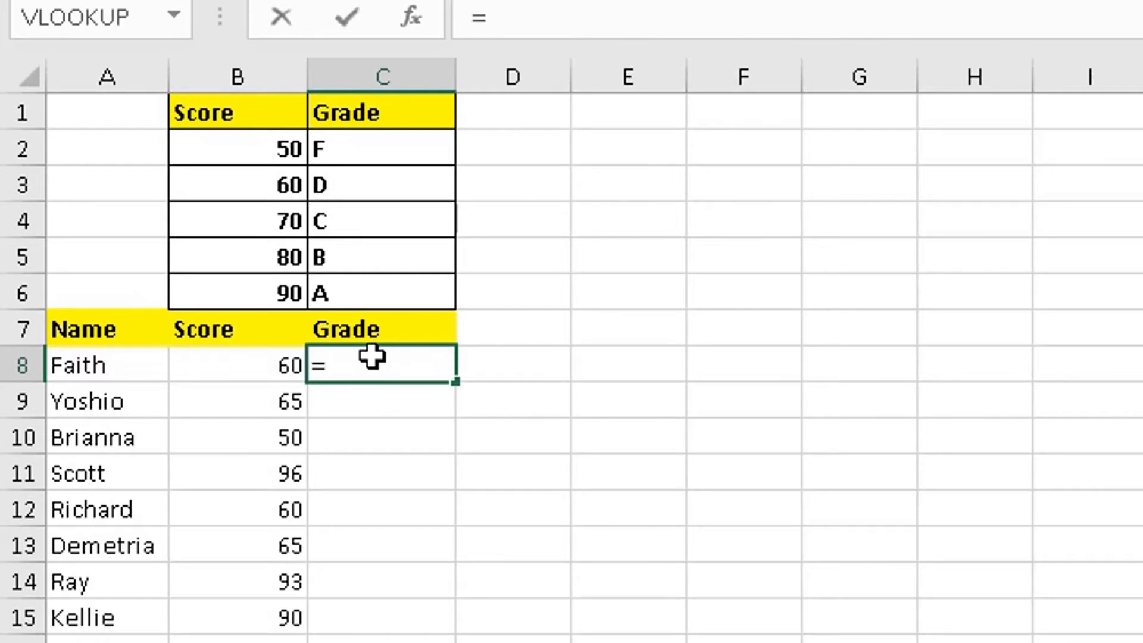
pyautogui.write('lookup')
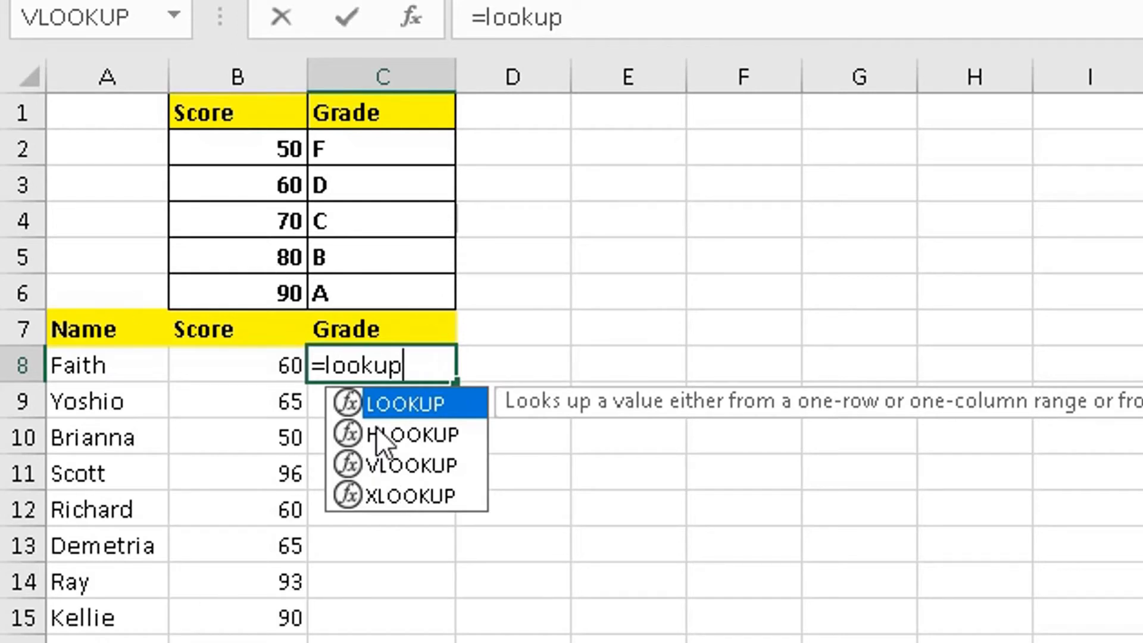
pyautogui.doubleClick(387, 402)
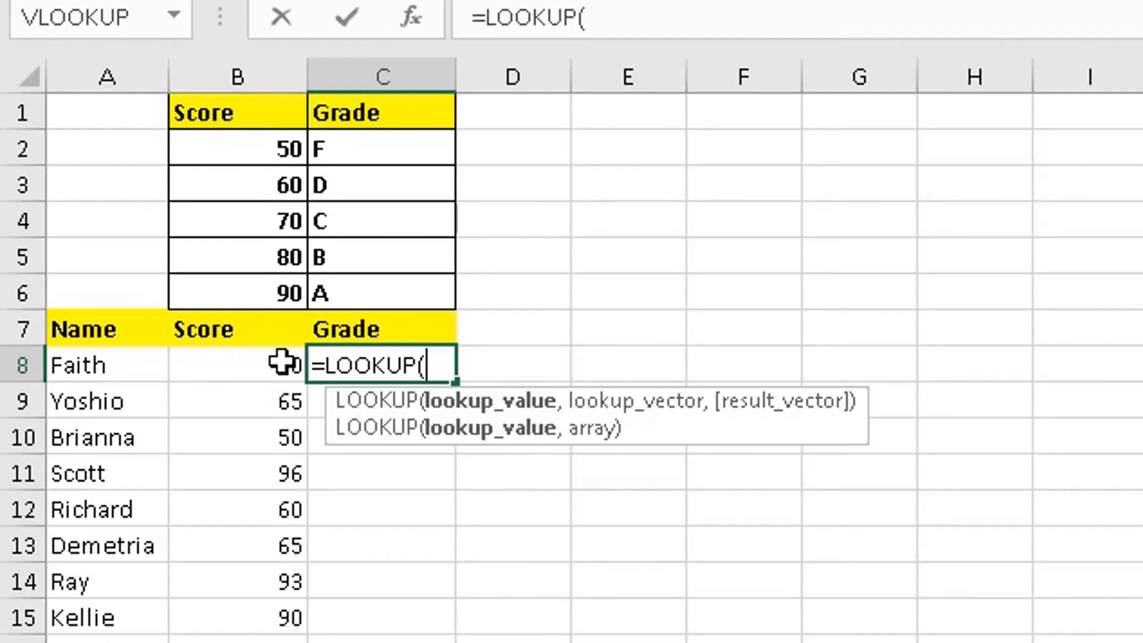
pyautogui.click(242, 363)
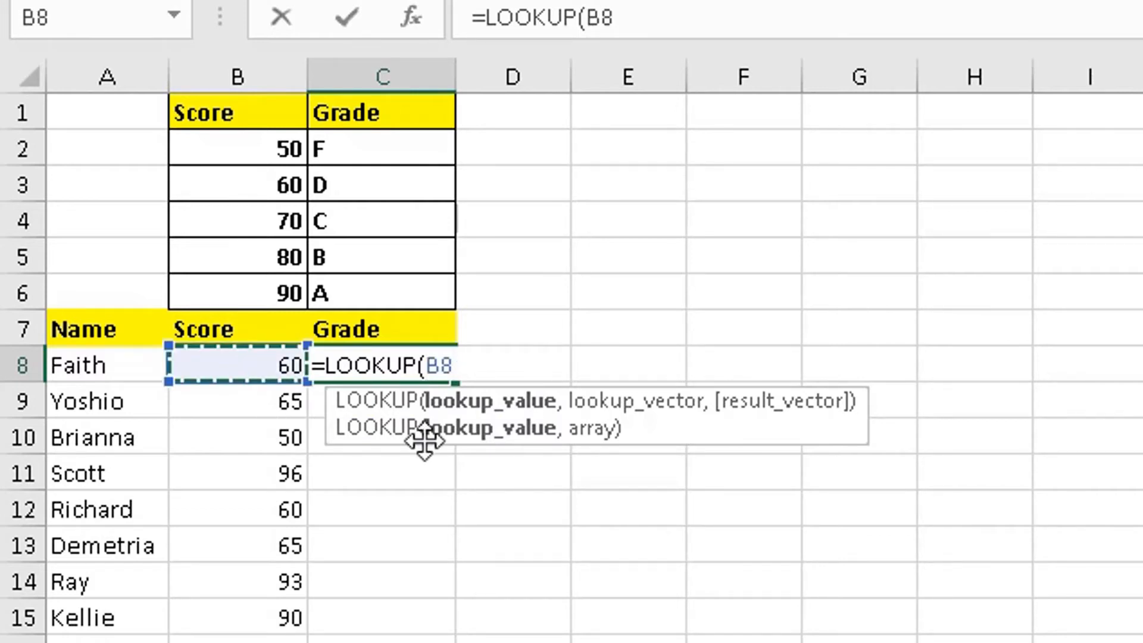
pyautogui.write(',')
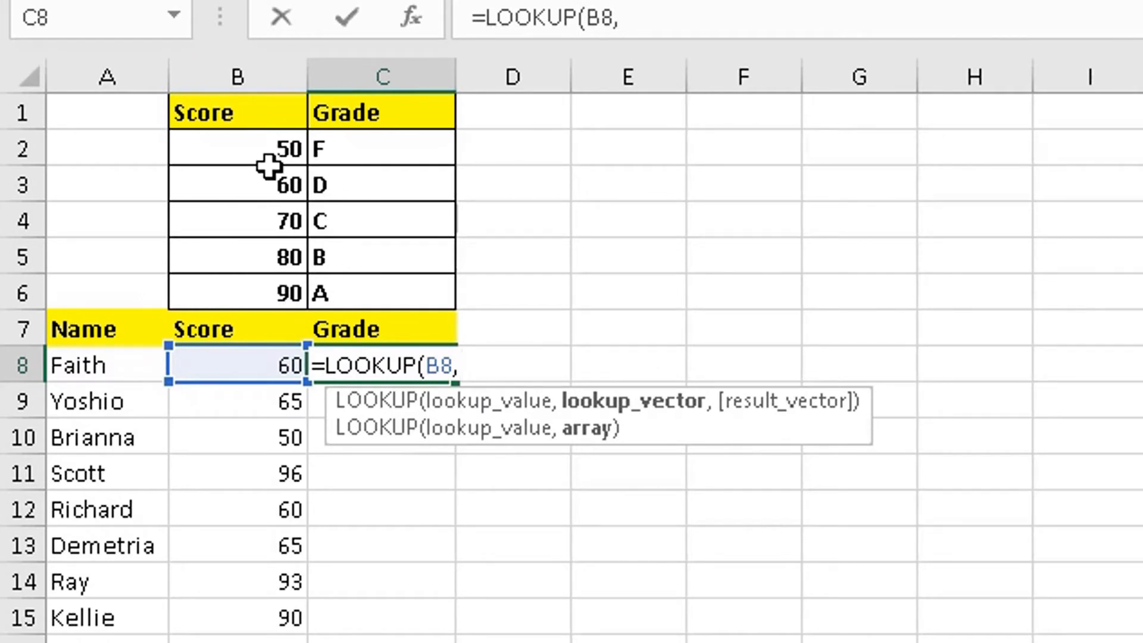
# Set the lookup vector to the grading table's scores as the absolute range $B$2:$B$6.
pyautogui.moveTo(268, 149); pyautogui.dragTo(238, 280)
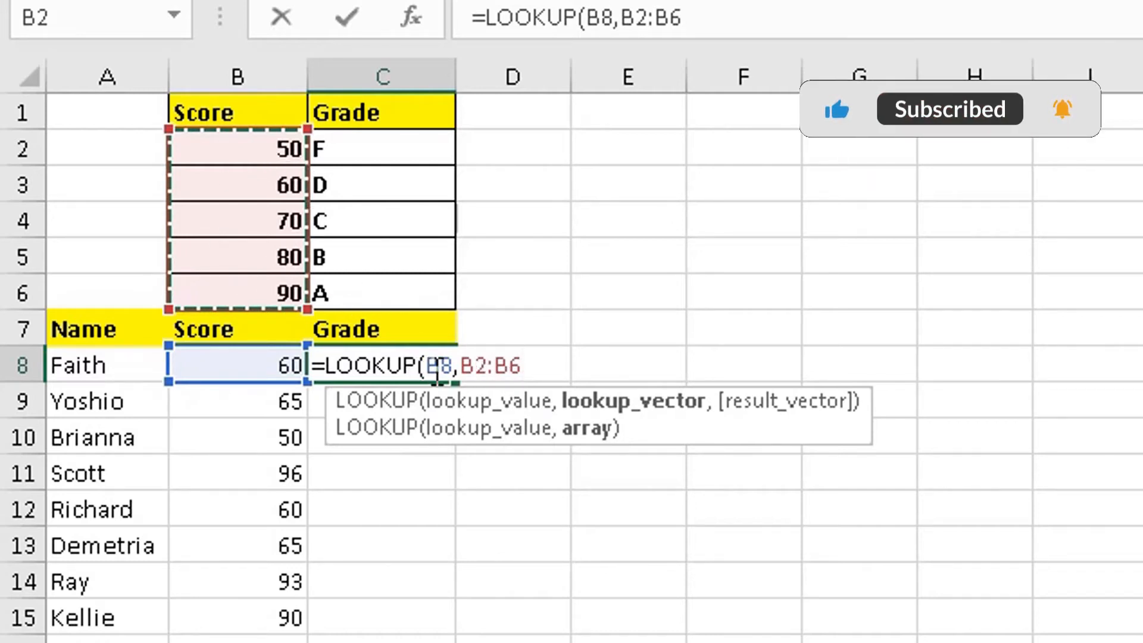
pyautogui.click(464, 375)
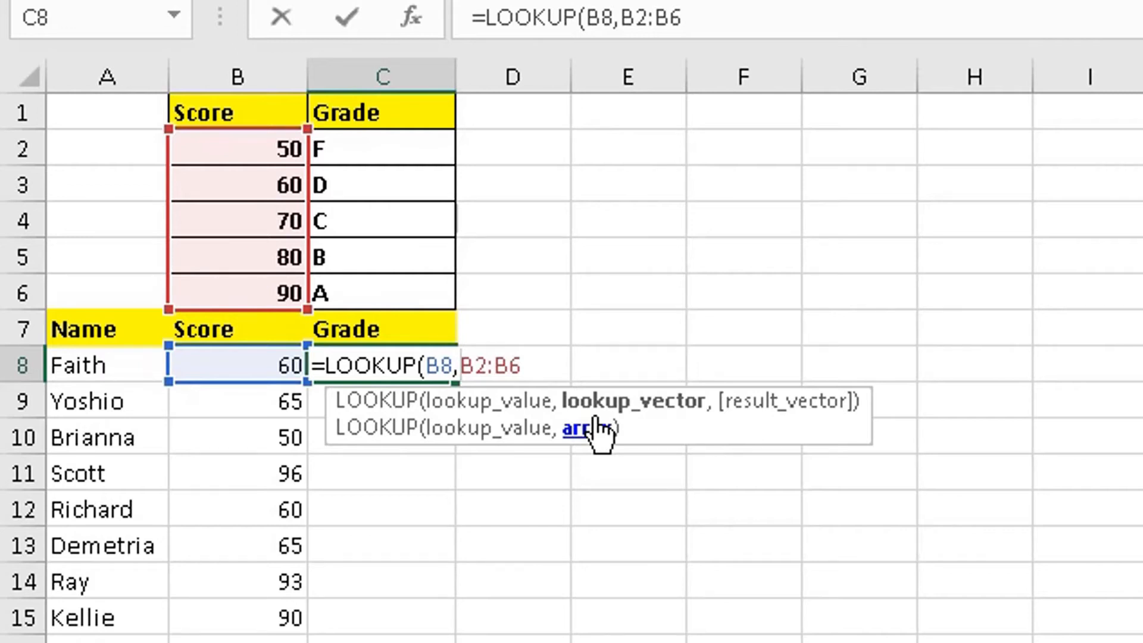
pyautogui.write('$')
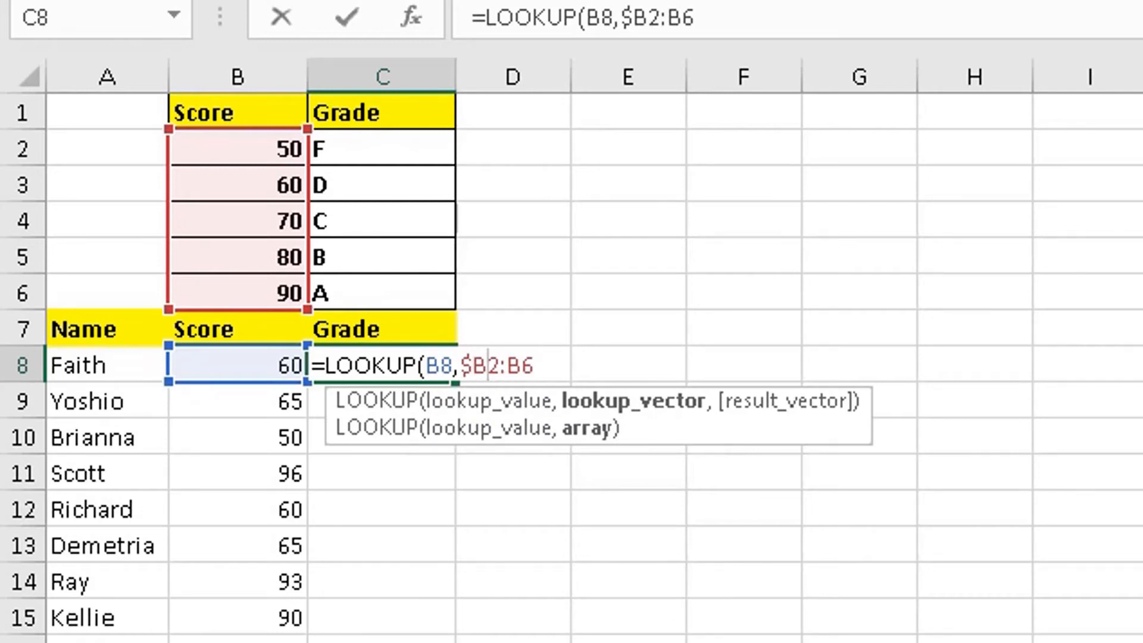
pyautogui.write('$')
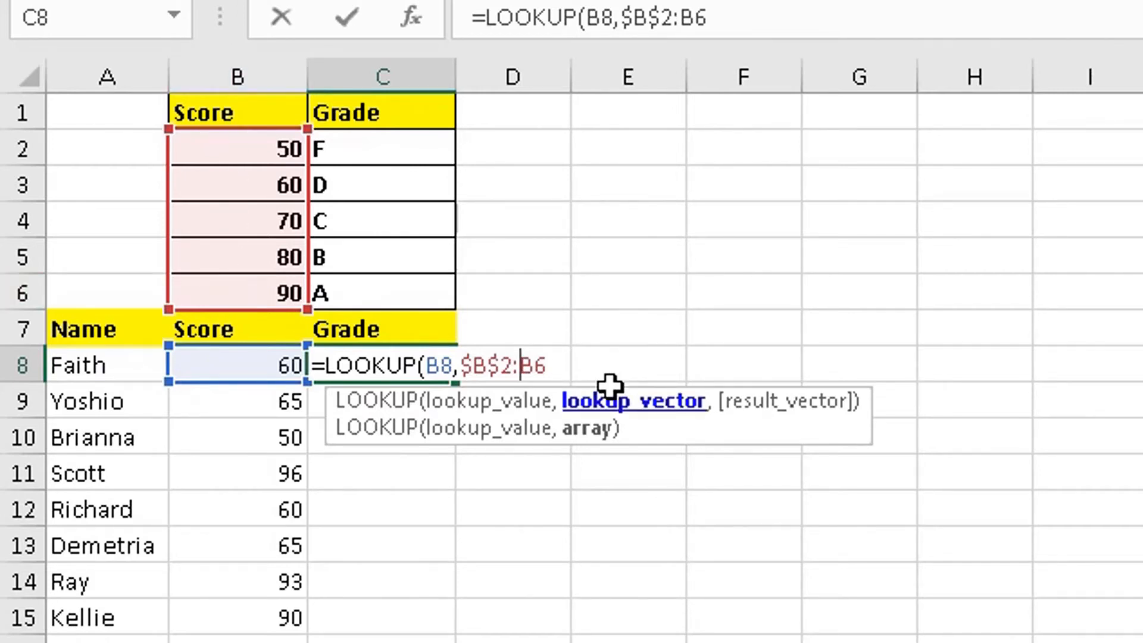
pyautogui.write('$B$')
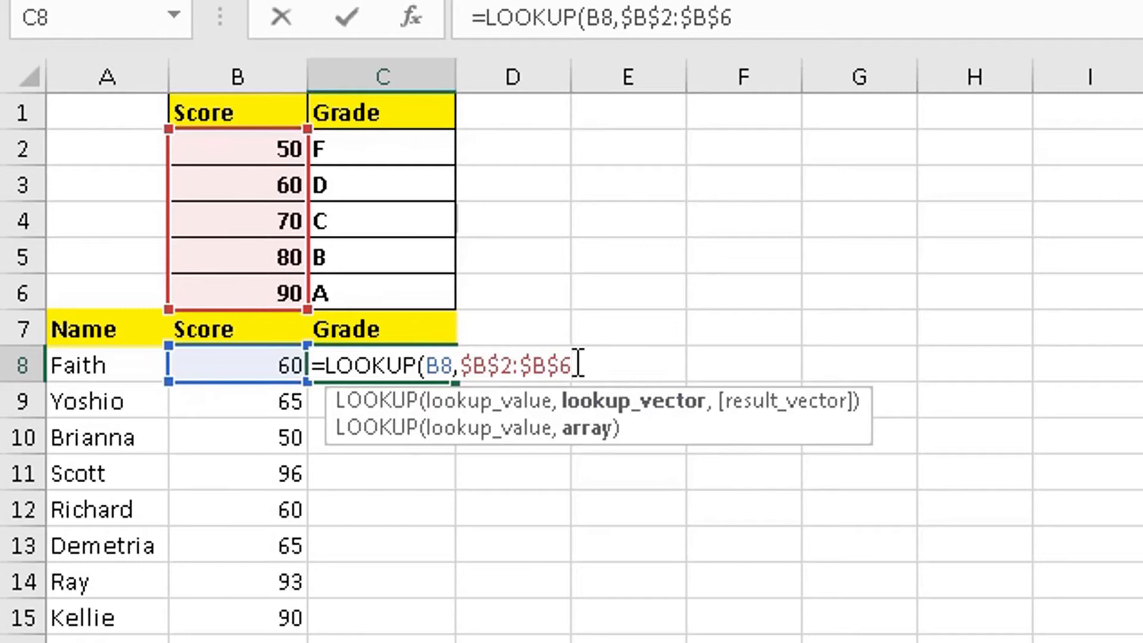
pyautogui.write(',')
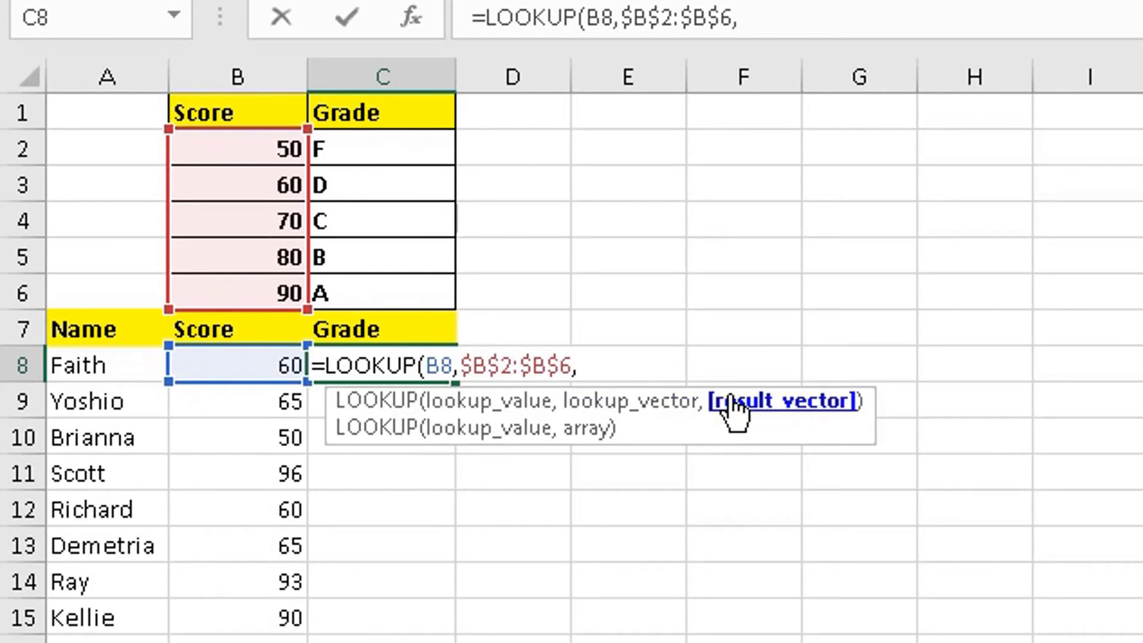
pyautogui.moveTo(346, 148); pyautogui.dragTo(355, 263)
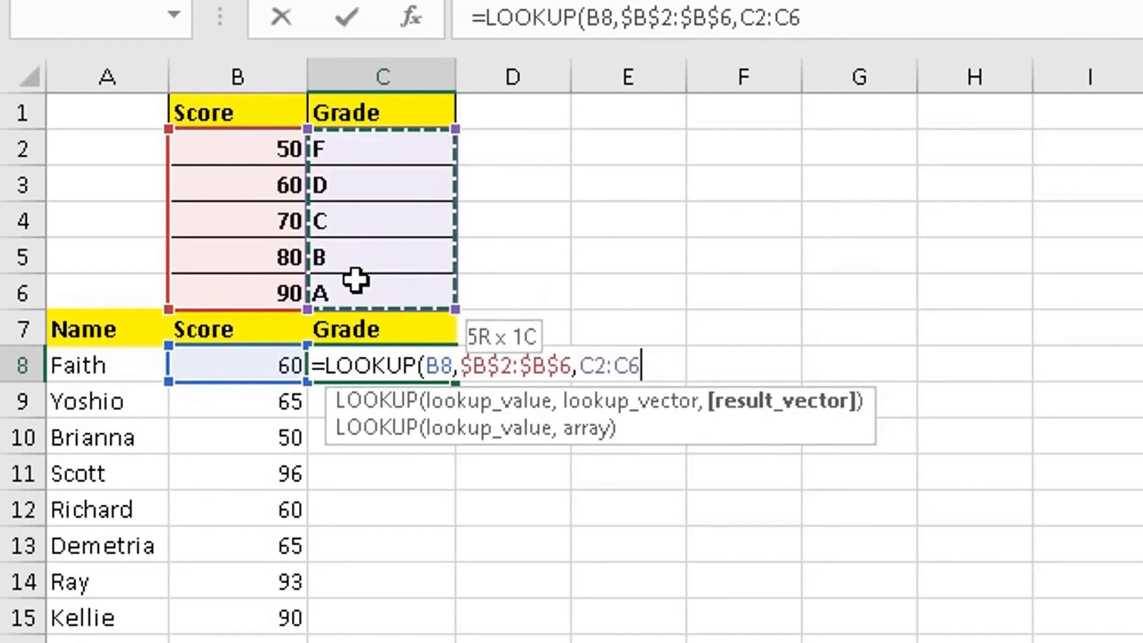
pyautogui.moveTo(355, 280); pyautogui.dragTo(355, 280)
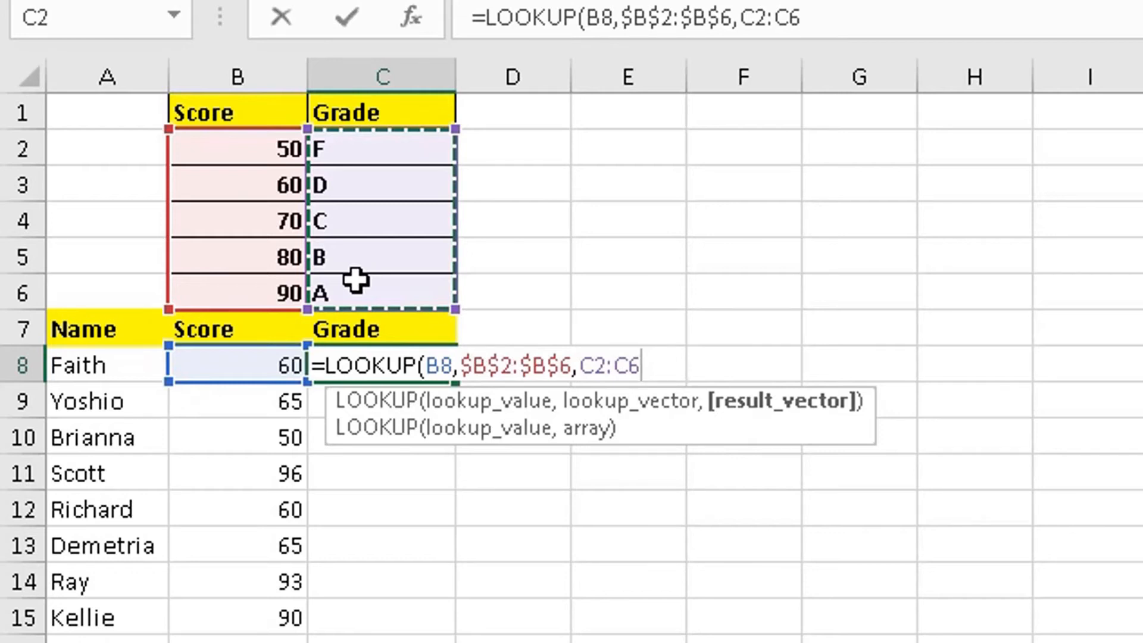
pyautogui.press('Left')
pyautogui.press('Left')
pyautogui.press('Right')
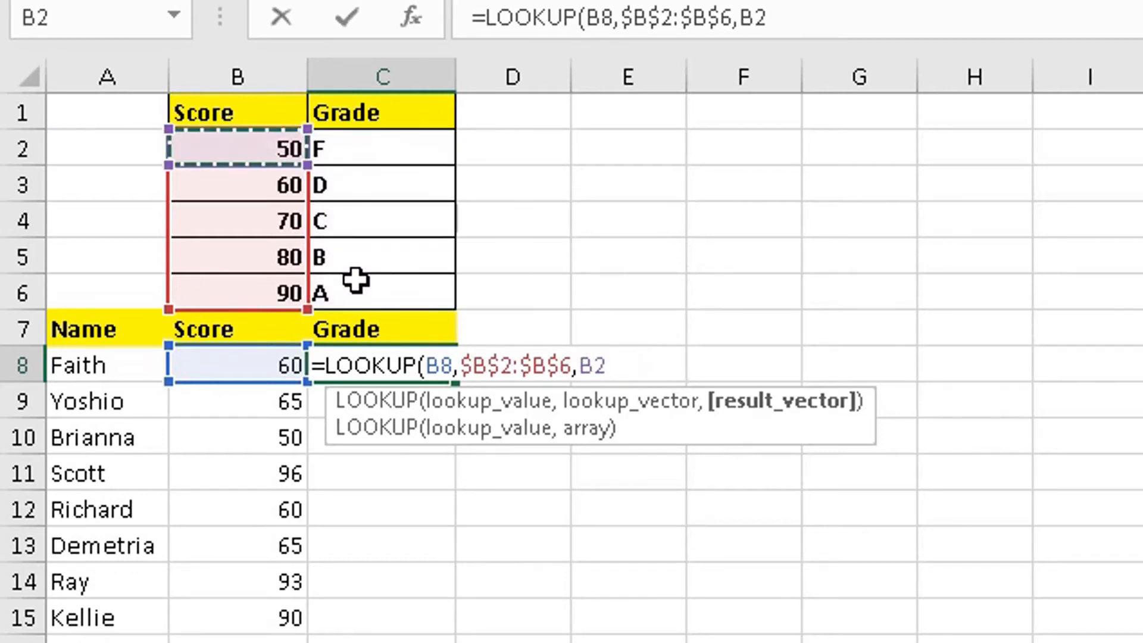
# Set the result vector to the grading table's letters as the absolute range $C$2:$C$6 and complete the formula in C8.
pyautogui.moveTo(395, 149); pyautogui.dragTo(404, 280)
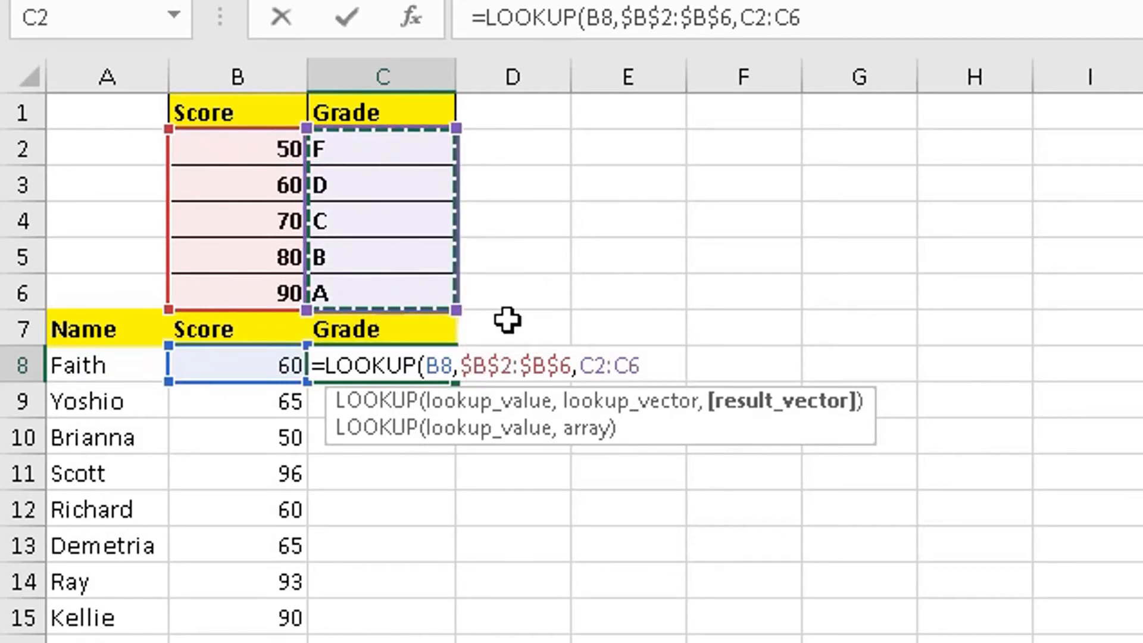
pyautogui.click(585, 365)
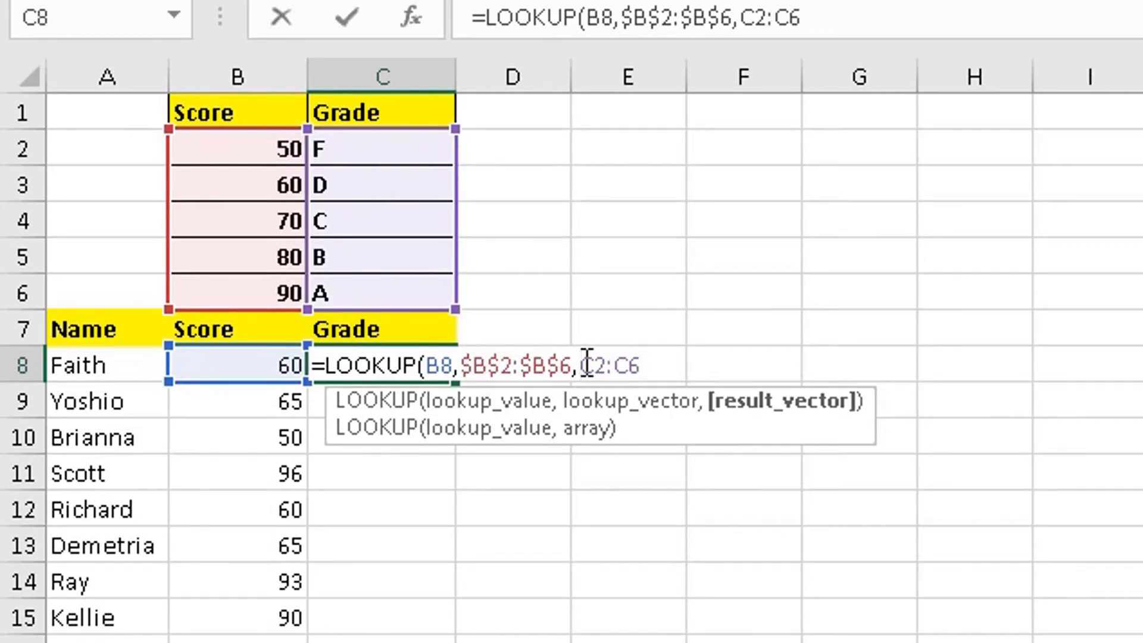
pyautogui.write('$B')
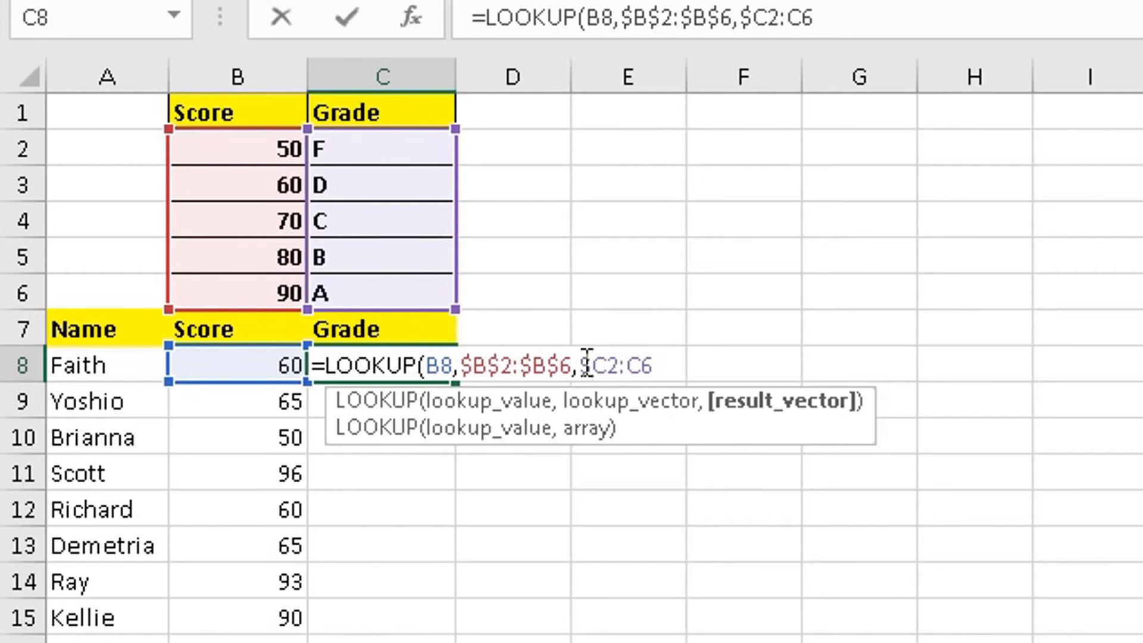
pyautogui.write('$2:')
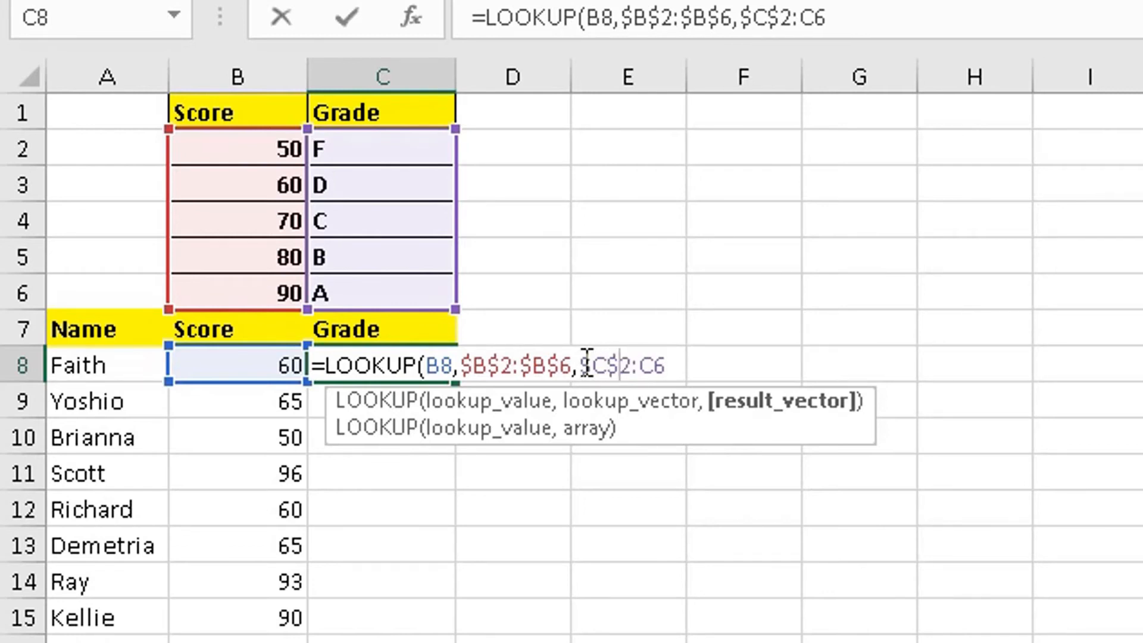
pyautogui.write('$B')
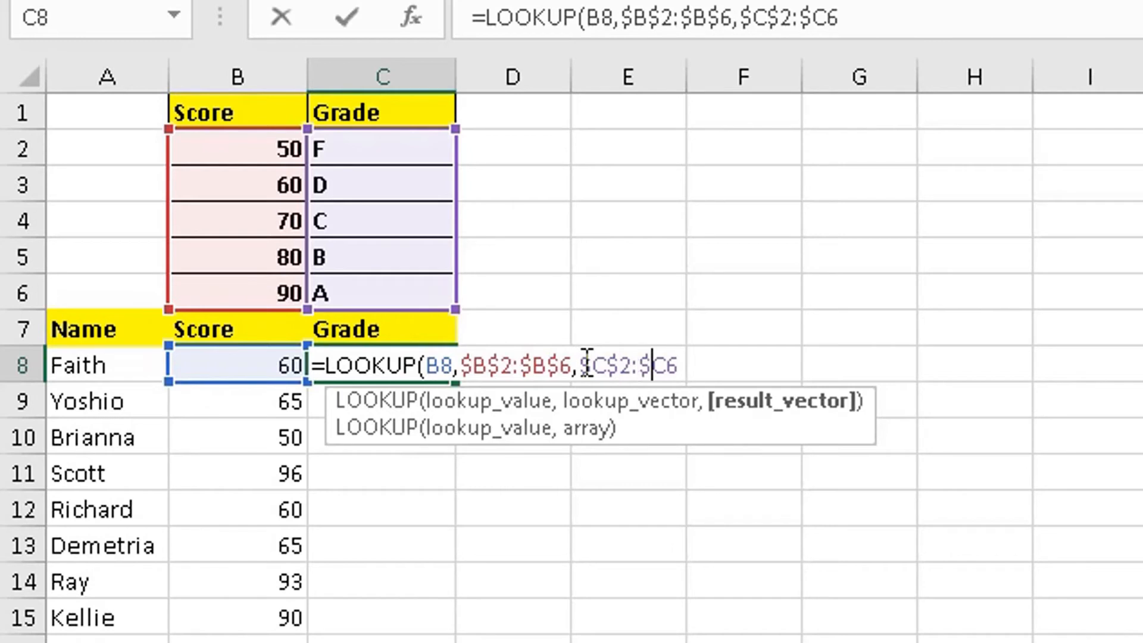
pyautogui.write('$')
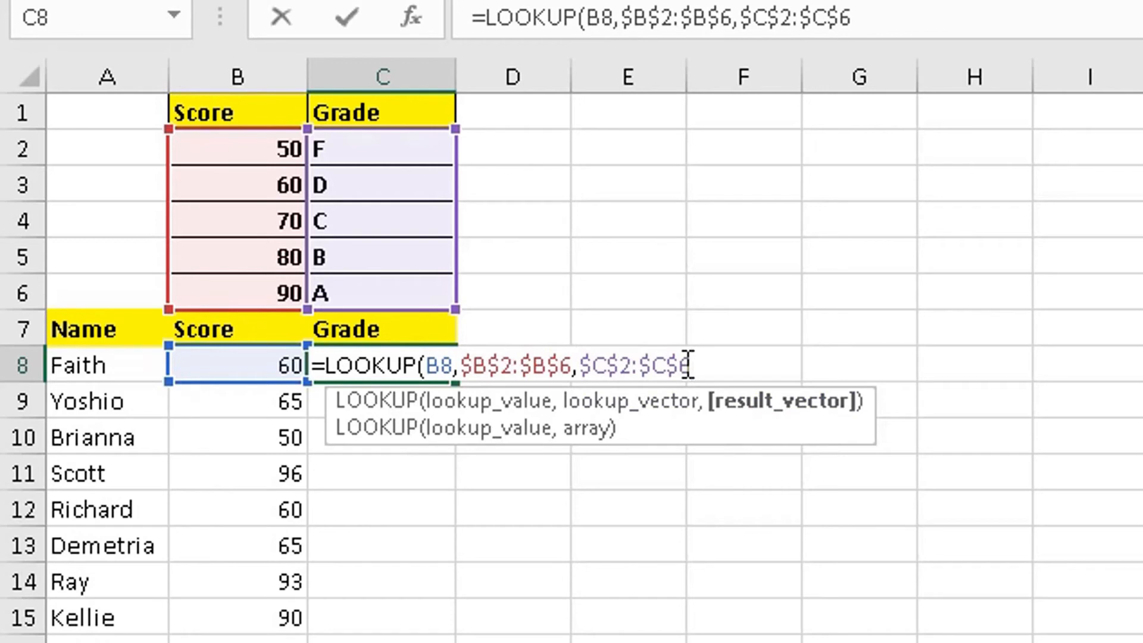
pyautogui.write(')')
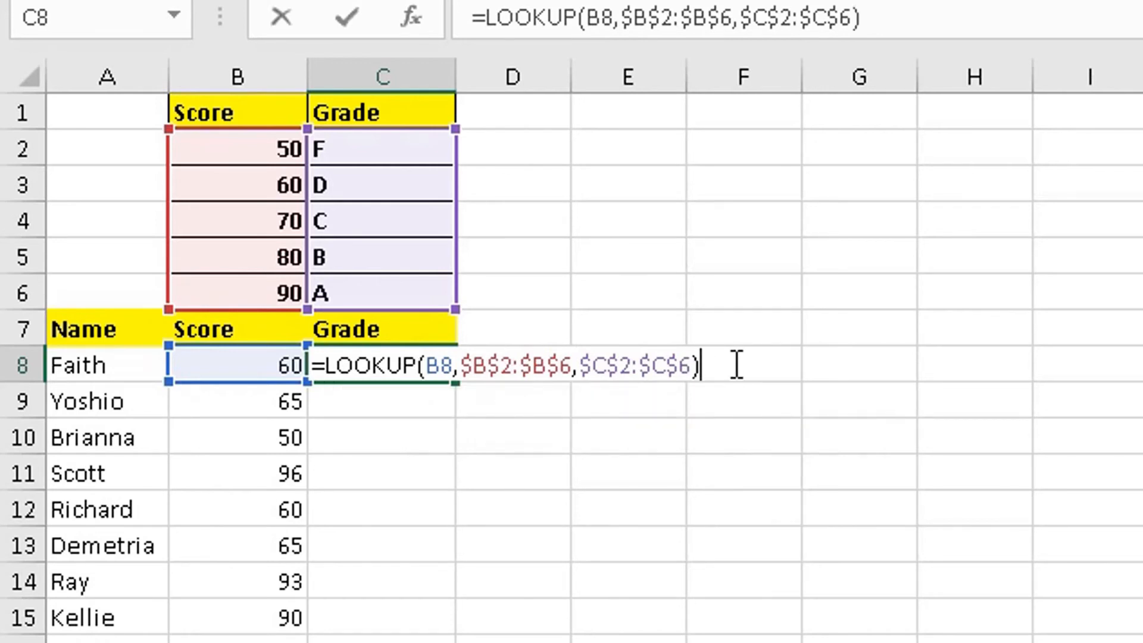
pyautogui.press('Return')
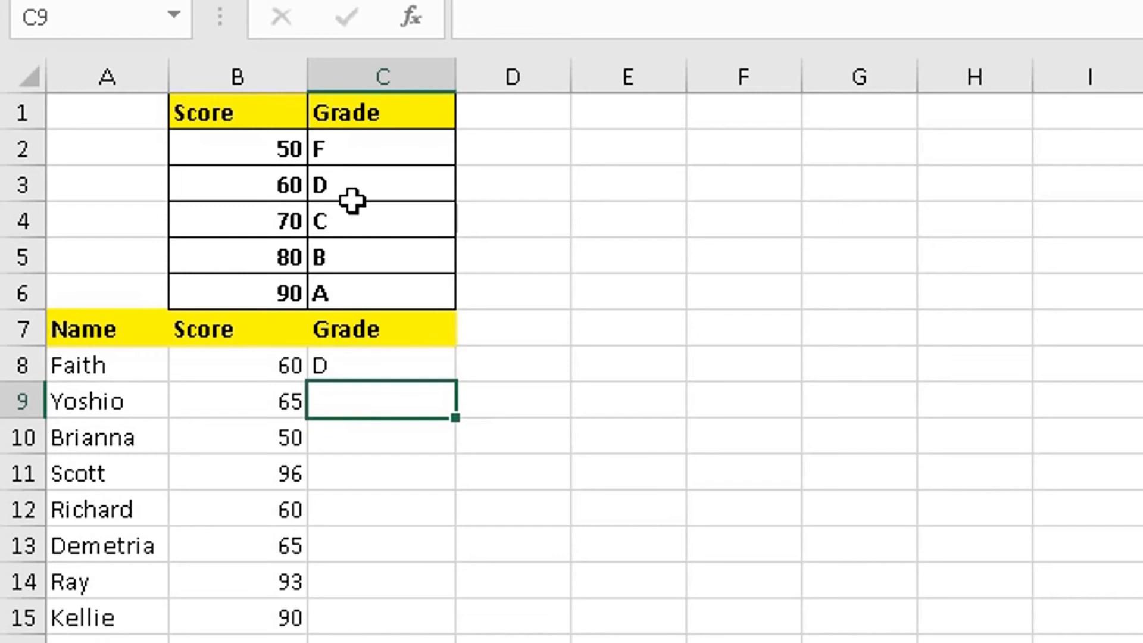
# Fill the LOOKUP formula from C8 down the Grade column to the last name in row 107.
pyautogui.click(355, 364)
pyautogui.click(348, 405)
pyautogui.click(371, 366)
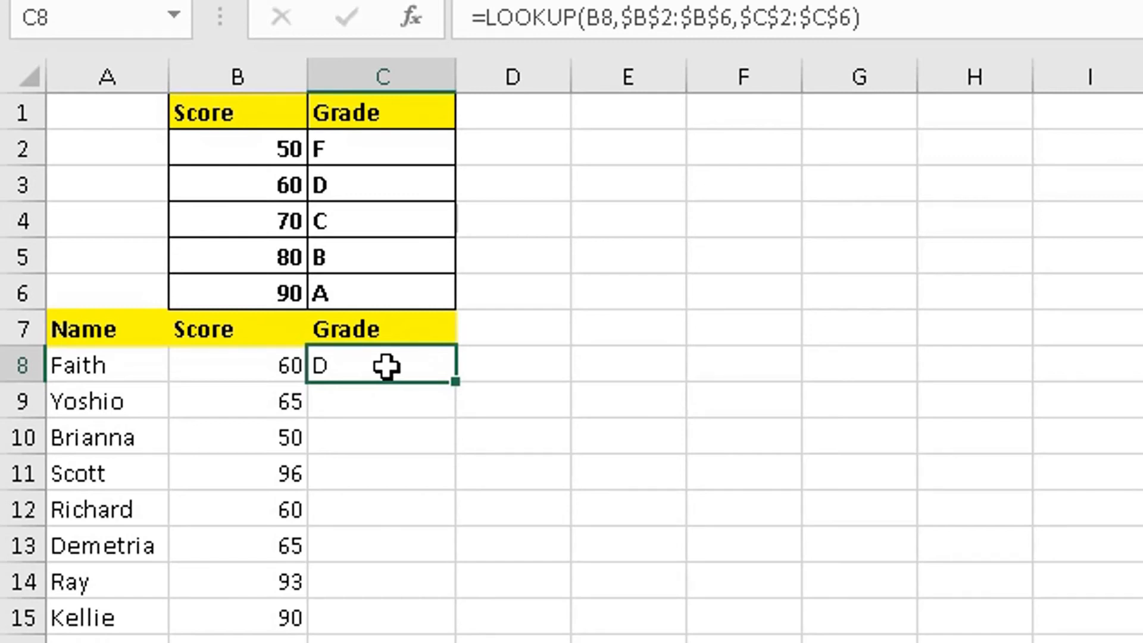
pyautogui.doubleClick(454, 383)
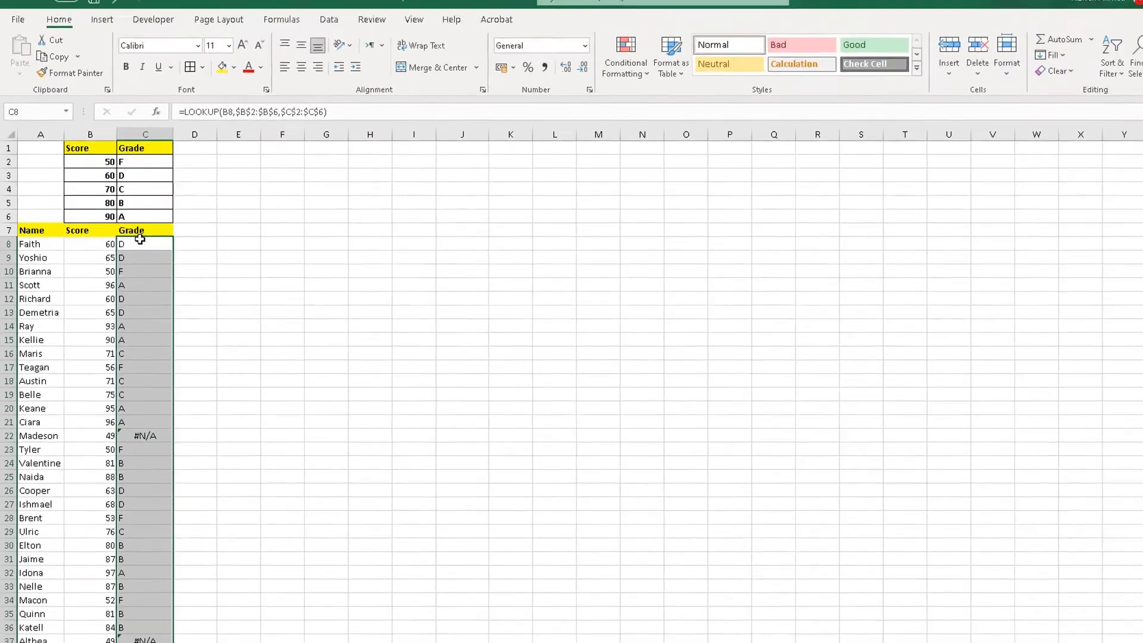
# Check the filled grades down the list against the grading table, including the grade in row 37.
pyautogui.scroll(-12, 128, 233)
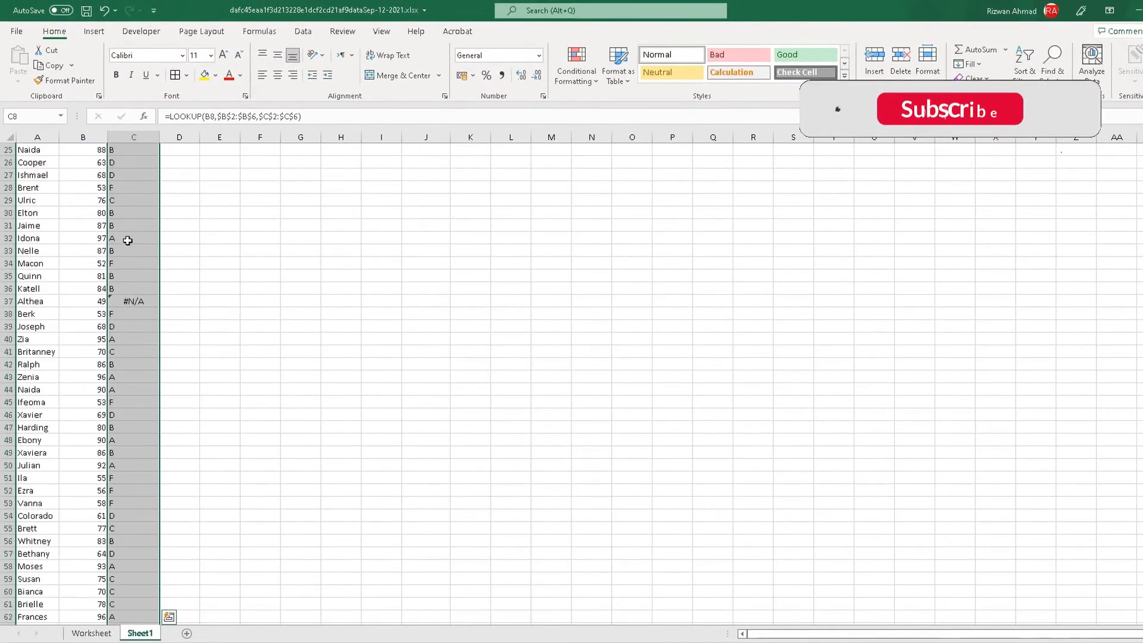
pyautogui.scroll(-16, 128, 240)
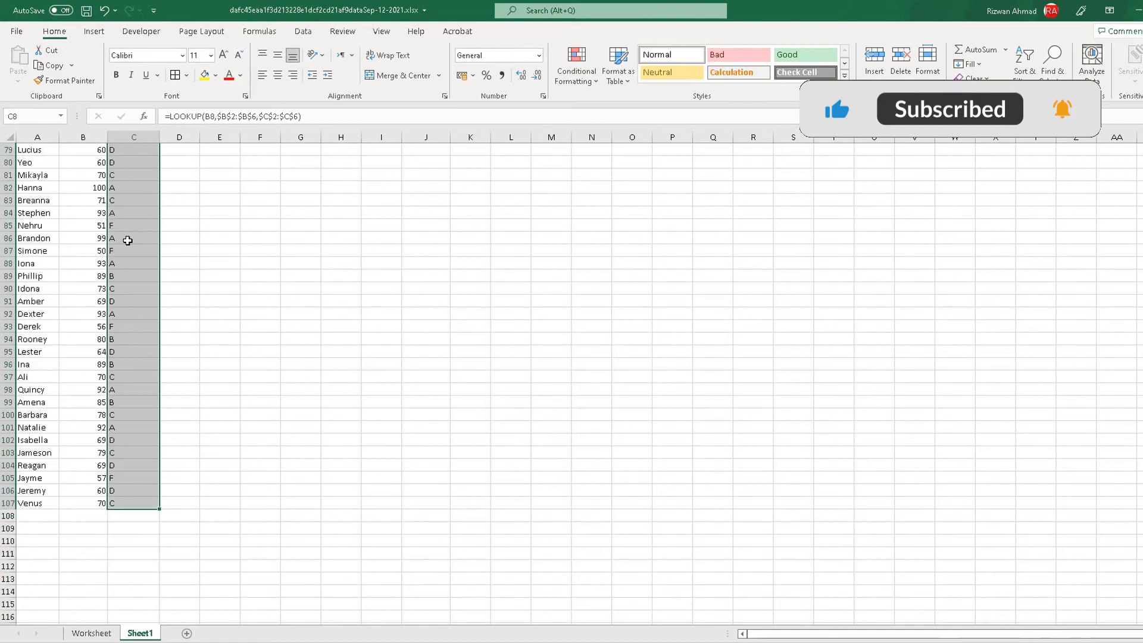
pyautogui.scroll(15, 122, 270)
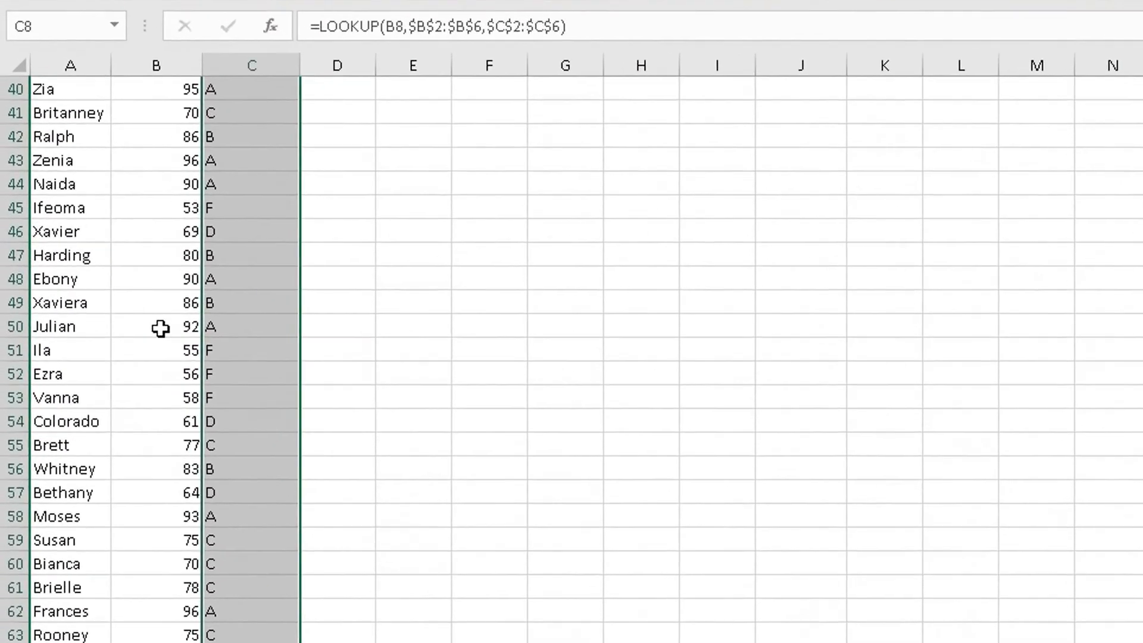
pyautogui.click(100, 277)
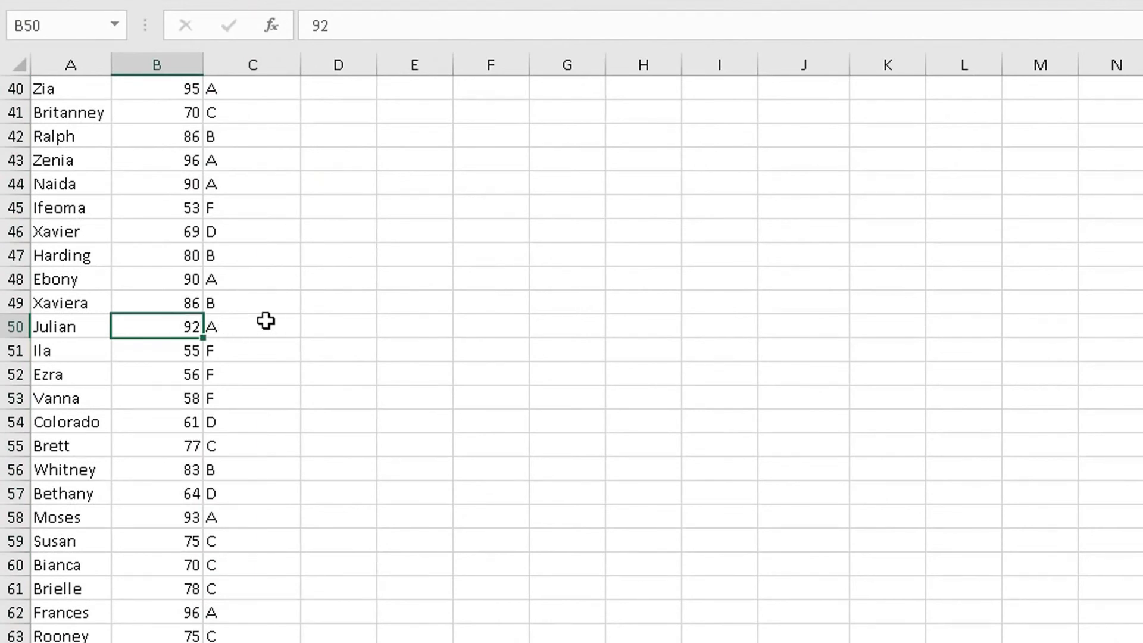
pyautogui.scroll(13, 309, 324)
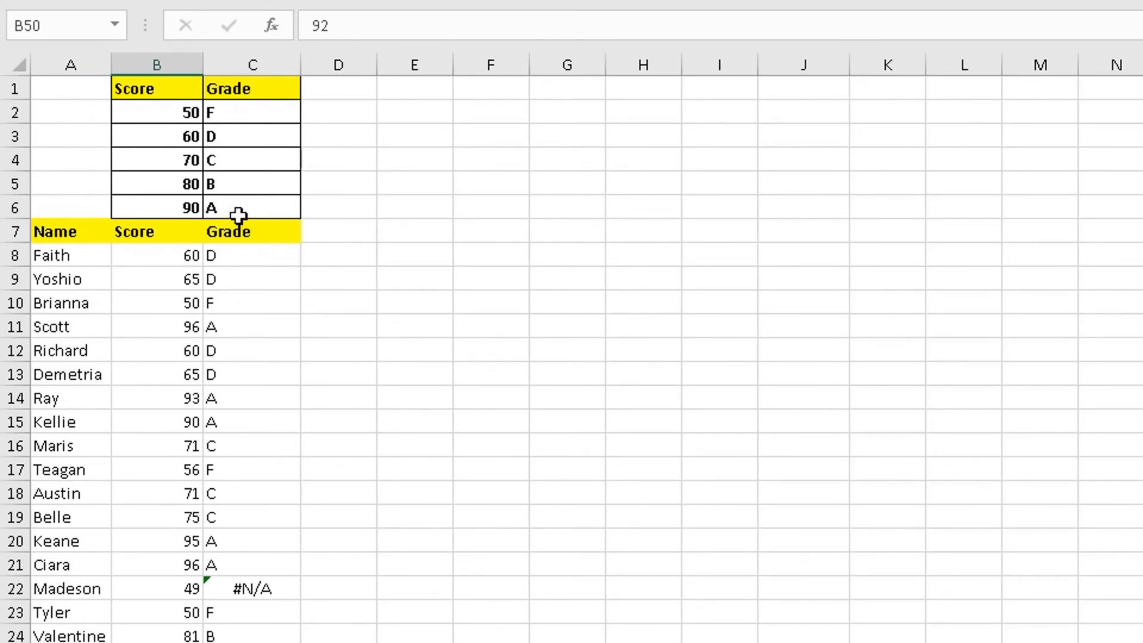
pyautogui.scroll(-7, 262, 239)
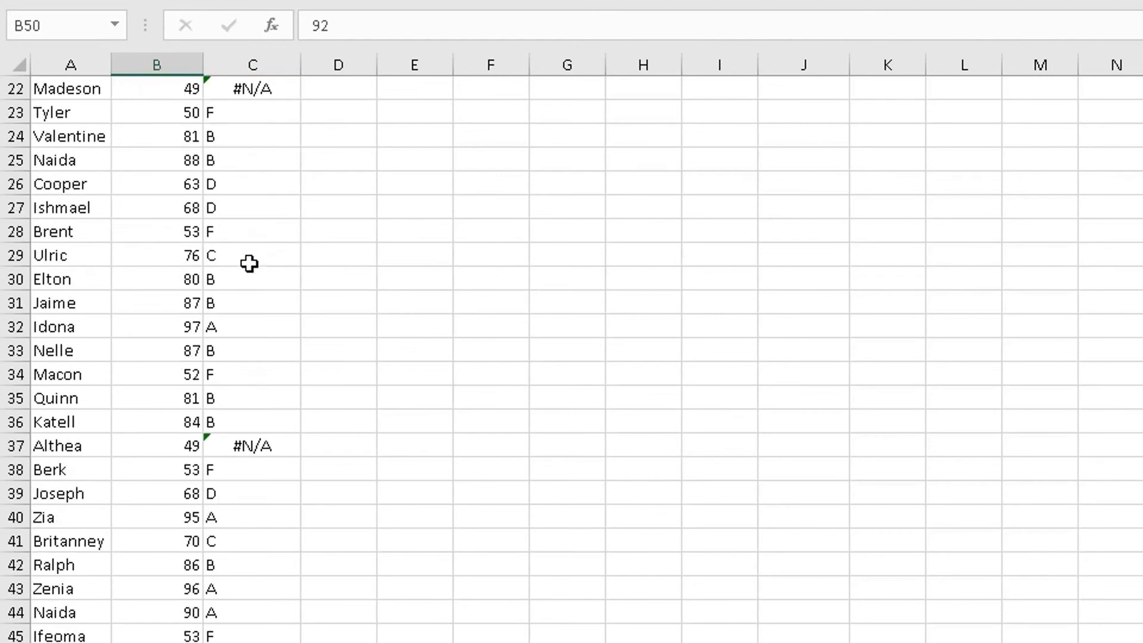
pyautogui.click(82, 449)
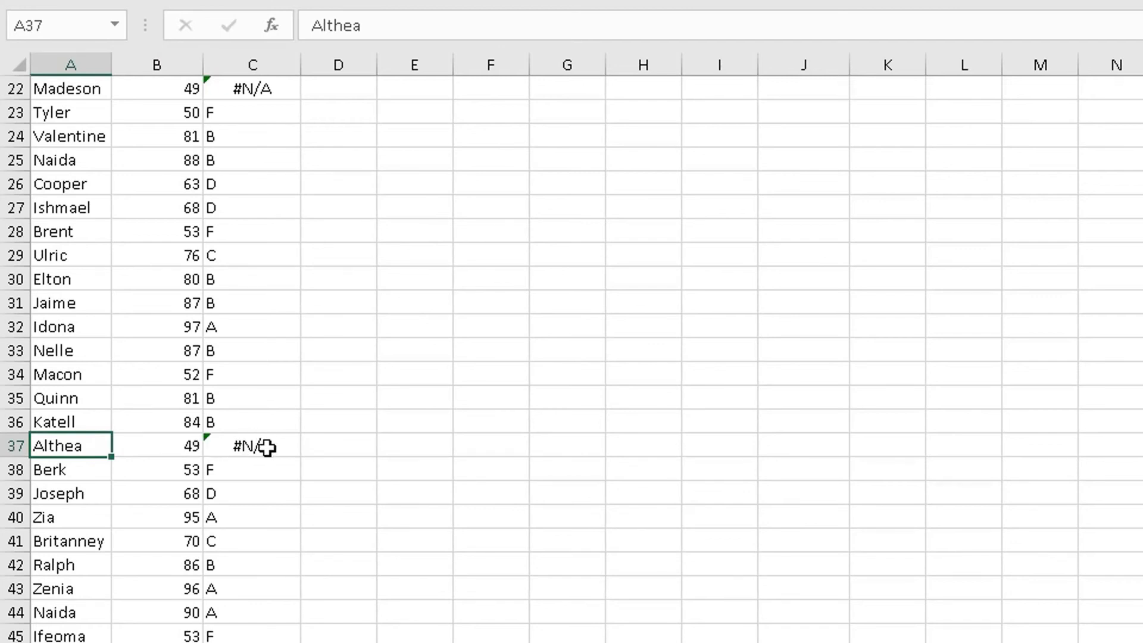
# Compare the scores and grades in rows 37 and 27 with the thresholds in the grading table.
pyautogui.scroll(7, 271, 448)
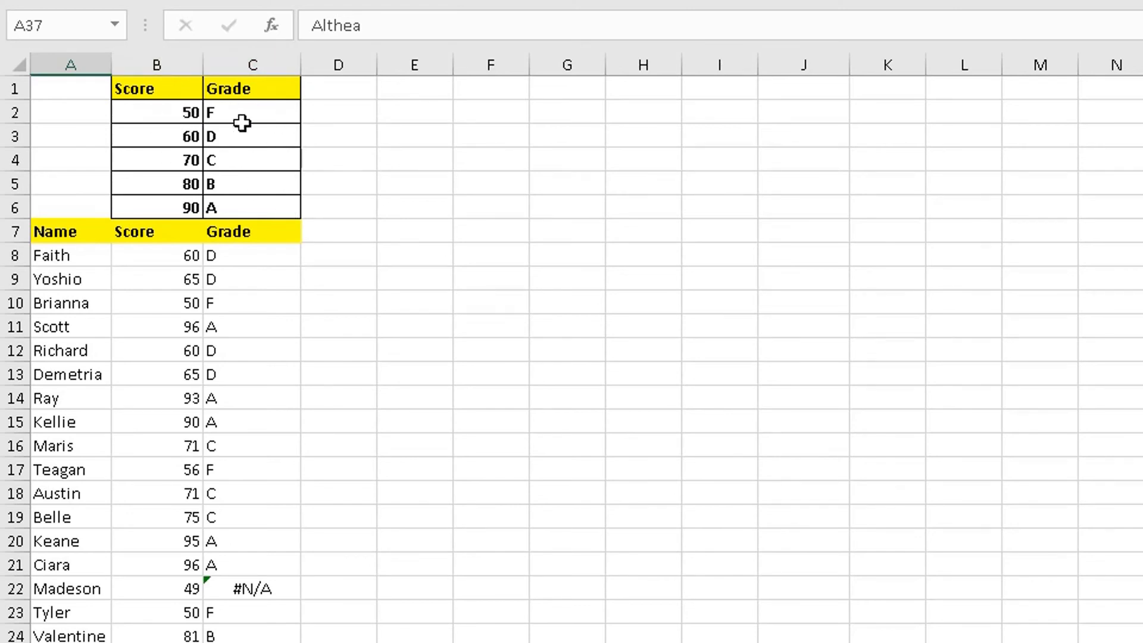
pyautogui.scroll(-4, 270, 453)
pyautogui.scroll(-3, 284, 197)
pyautogui.scroll(-15, 265, 276)
pyautogui.scroll(5, 267, 279)
pyautogui.scroll(10, 266, 279)
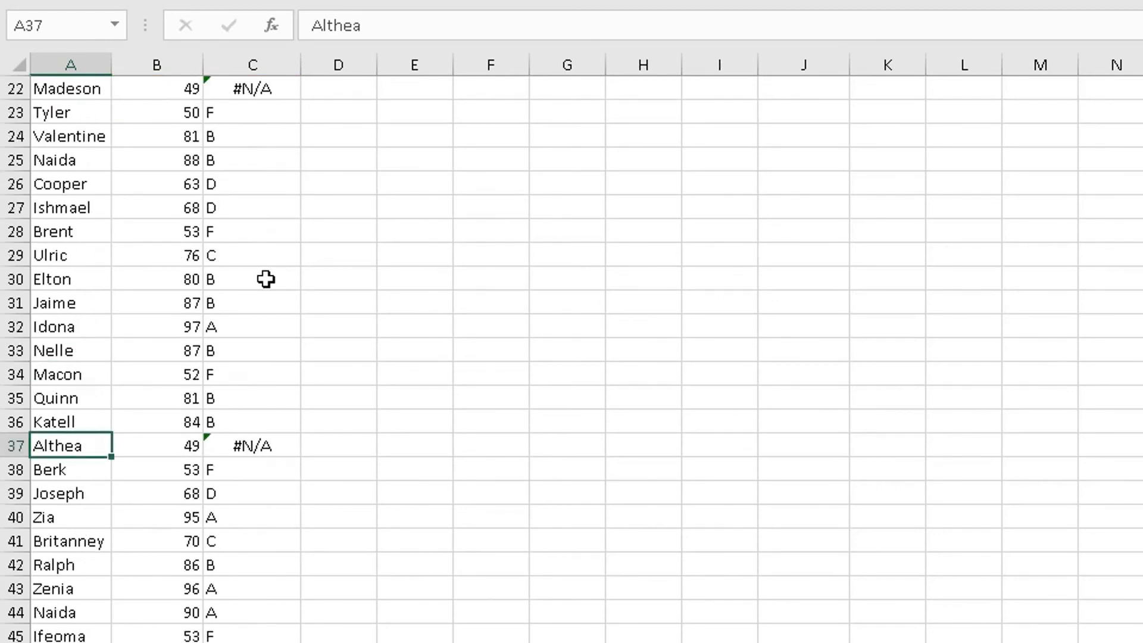
pyautogui.click(77, 209)
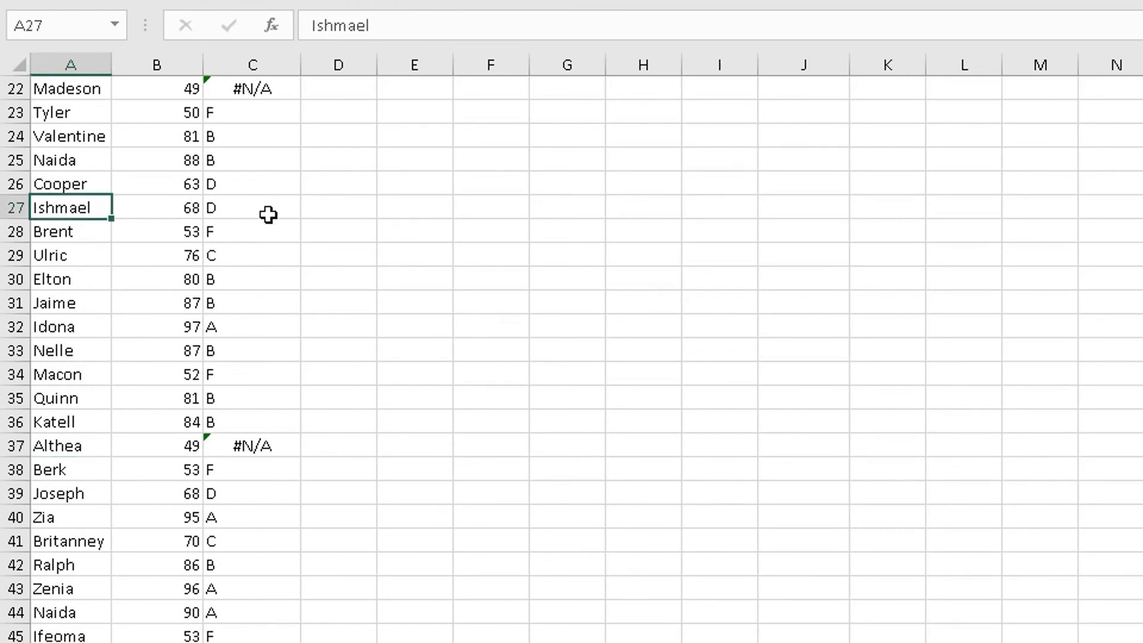
pyautogui.scroll(4, 268, 214)
pyautogui.scroll(3, 268, 214)
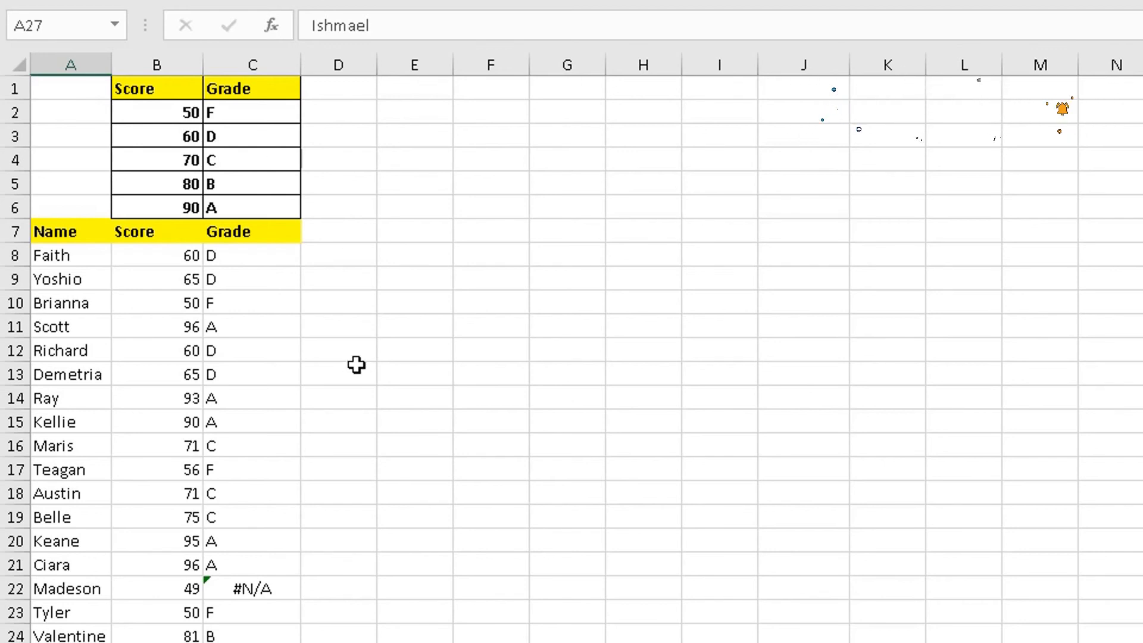
# Review the filled Grade column down to about row 75 and return to the grading table above the list.
pyautogui.scroll(-10, 356, 364)
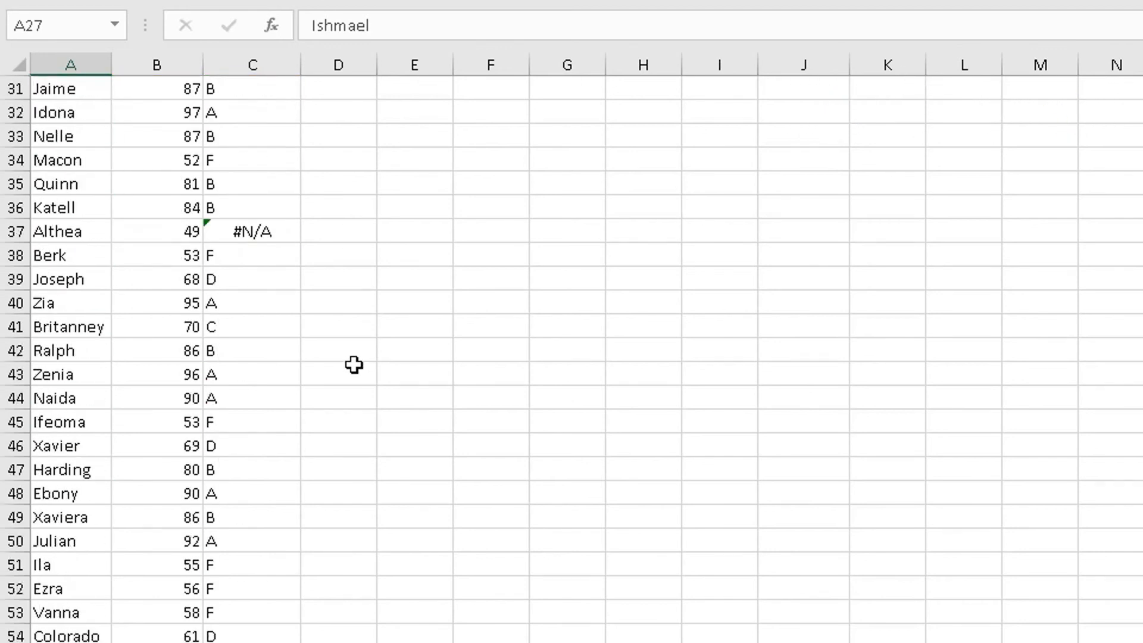
pyautogui.scroll(-3, 355, 364)
pyautogui.scroll(-4, 355, 364)
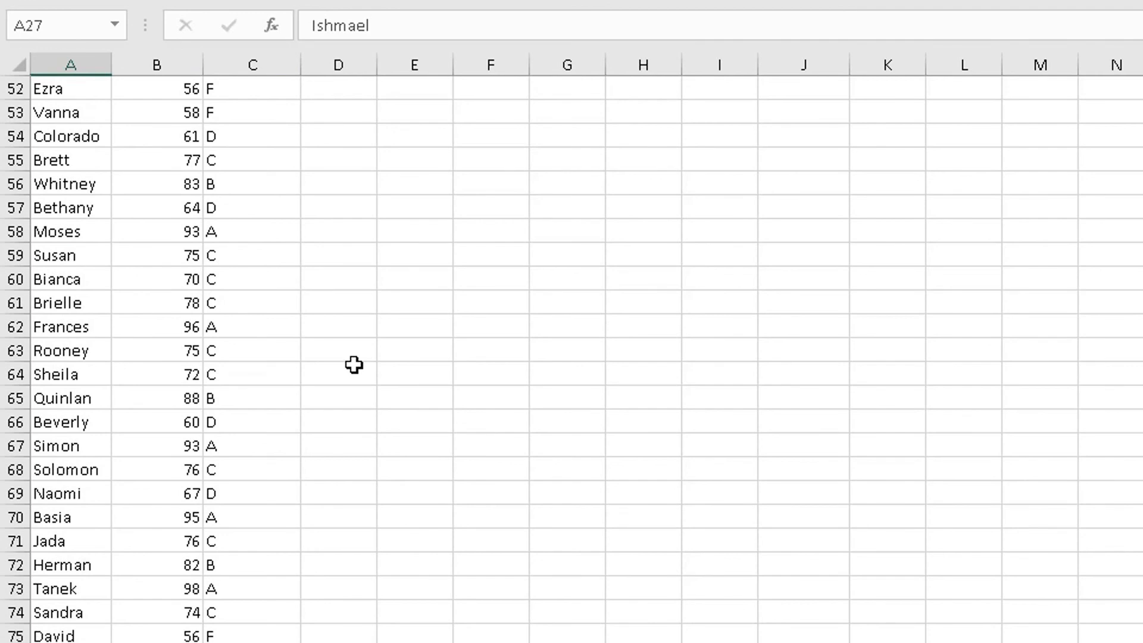
pyautogui.scroll(17, 354, 364)
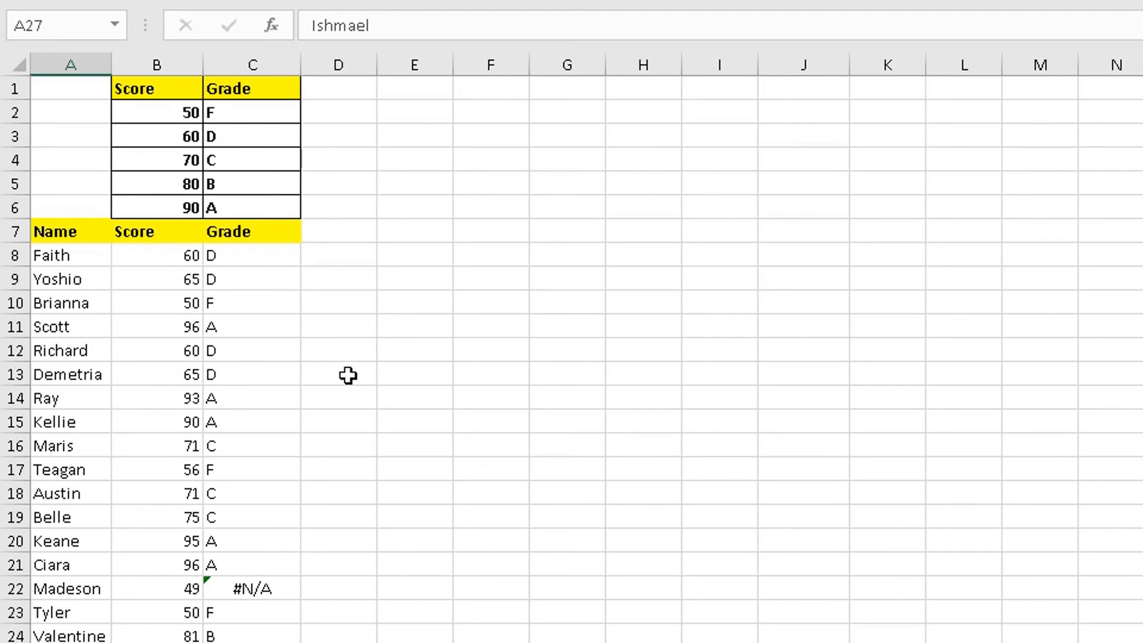
pyautogui.scroll(-1, 349, 376)
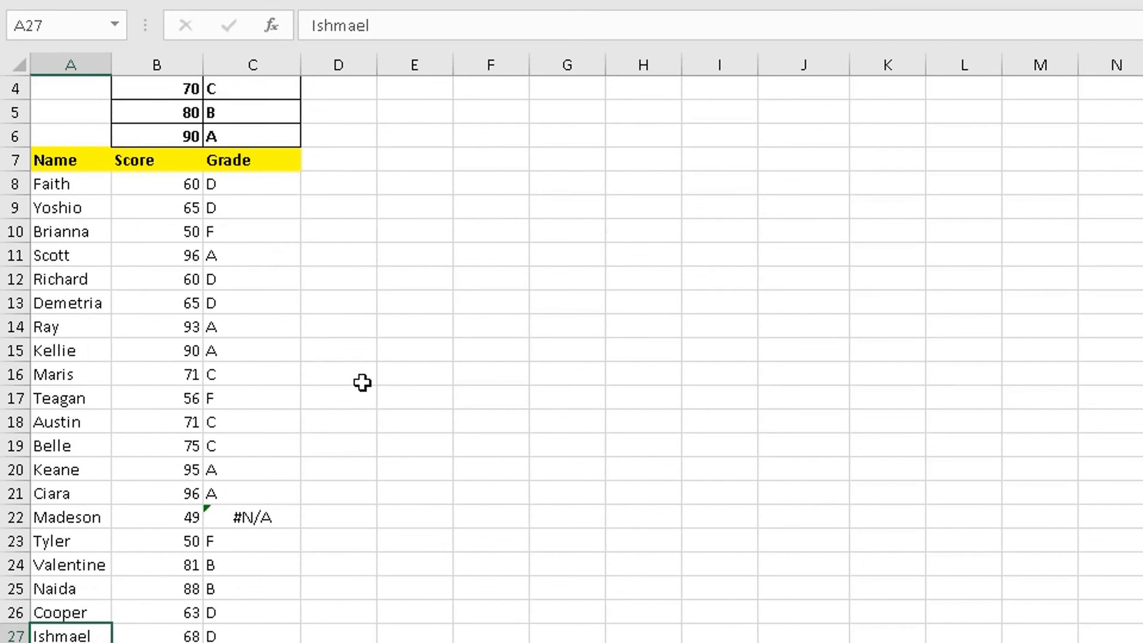
pyautogui.scroll(1, 362, 383)
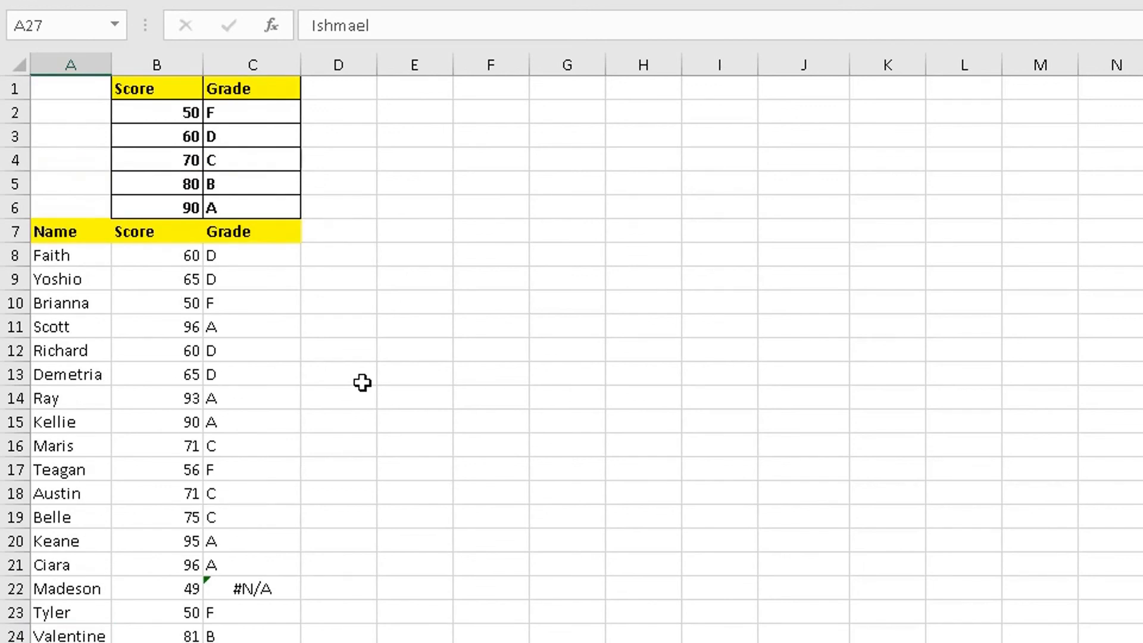